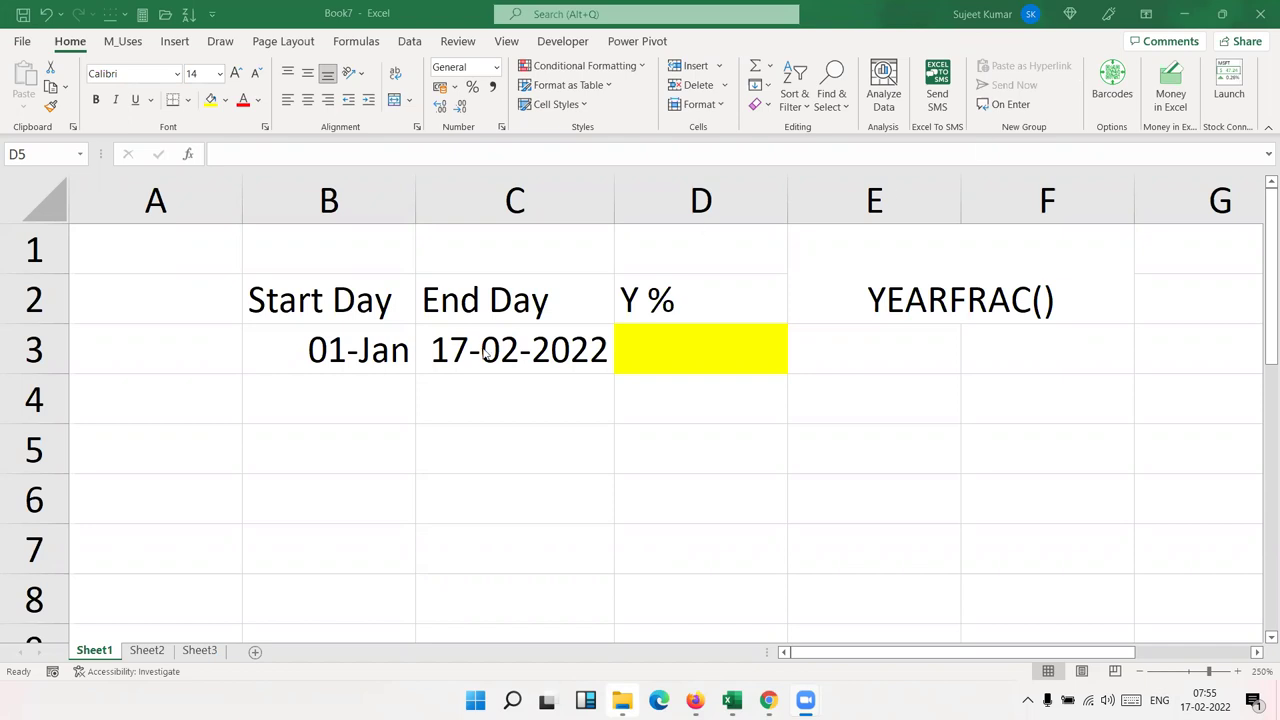
Apply the day-month-year date format to the end date in C3, showing 17-Feb-22.
left_click(364, 350)
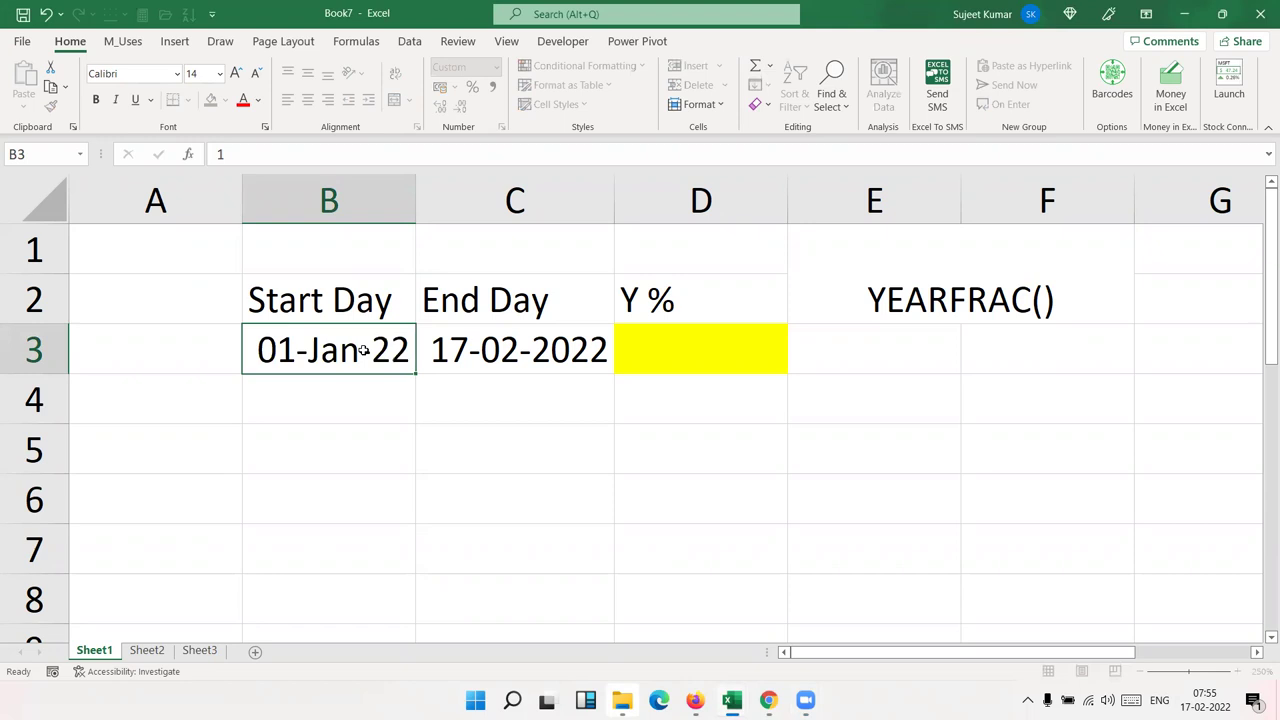
key("Right")
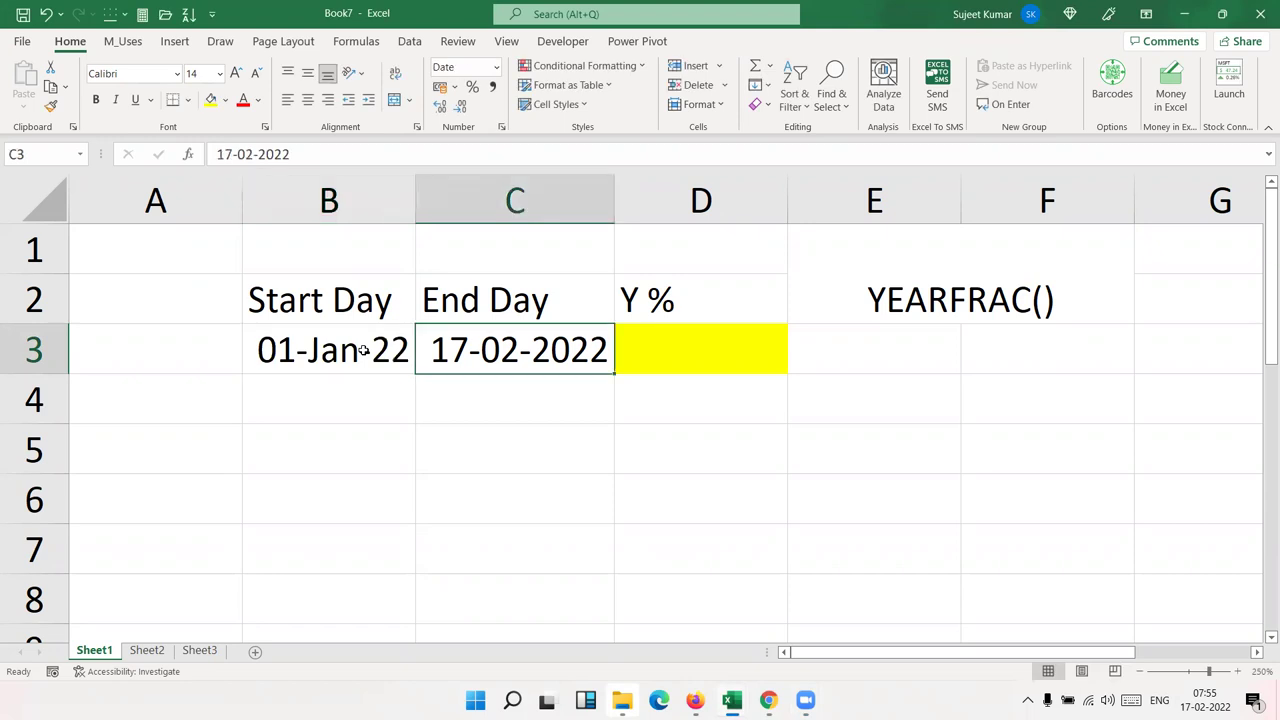
key("ctrl+shift+3")
Enter the label Yearly in C5 and the value 5L in D5.
key("Down")
key("Right")
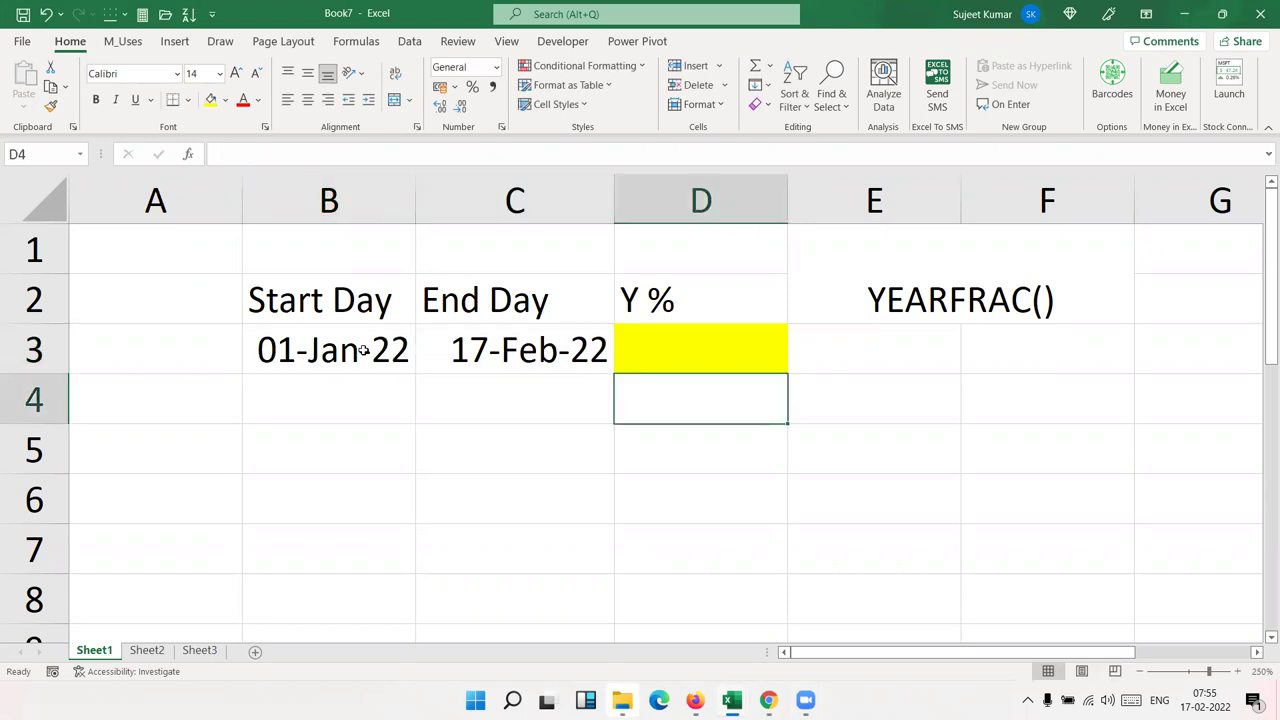
key("Down")
key("Left")
type("YEarly")
key("Right")
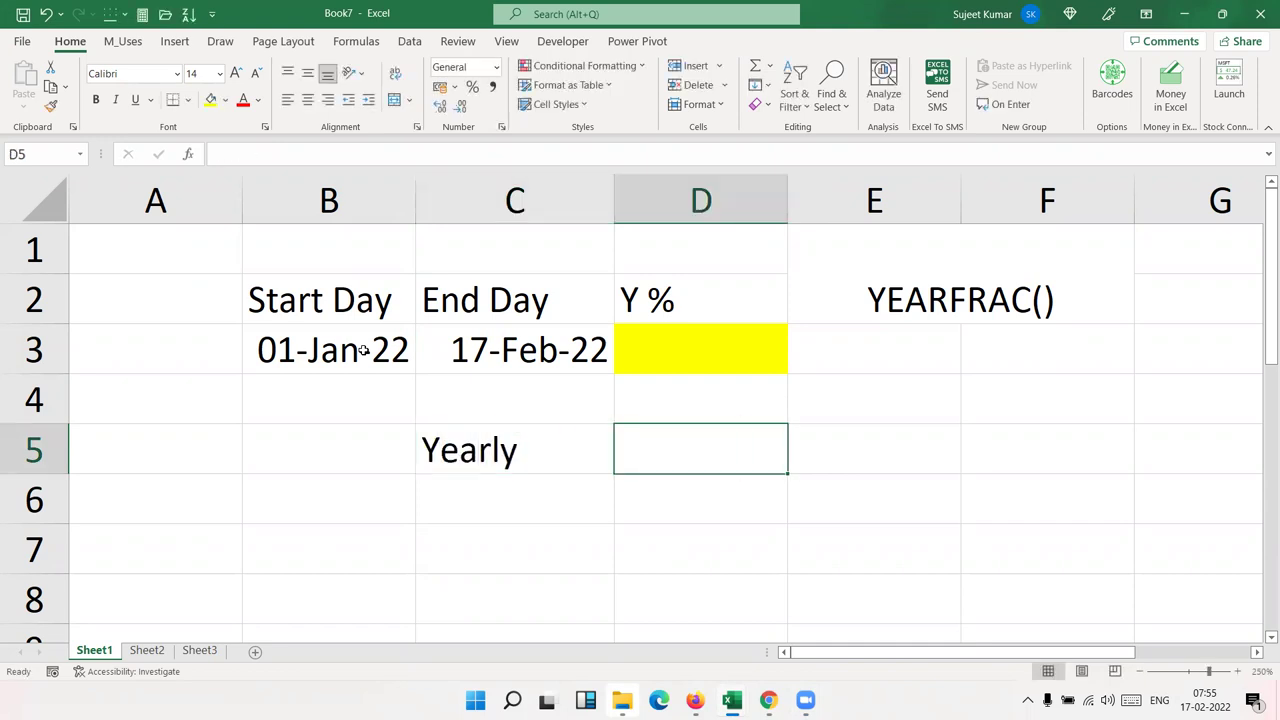
type("5")
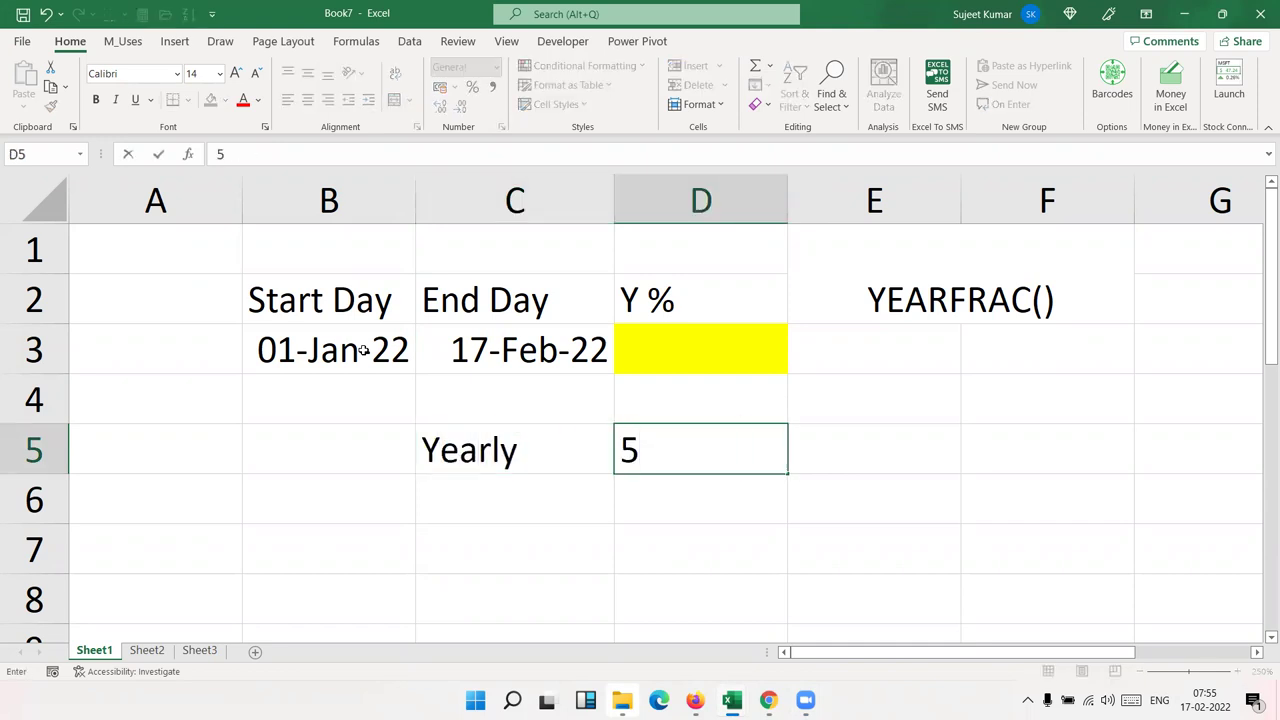
type("L")
key("Return")
key("Left")
key("Up")
key("Up")
key("Up")
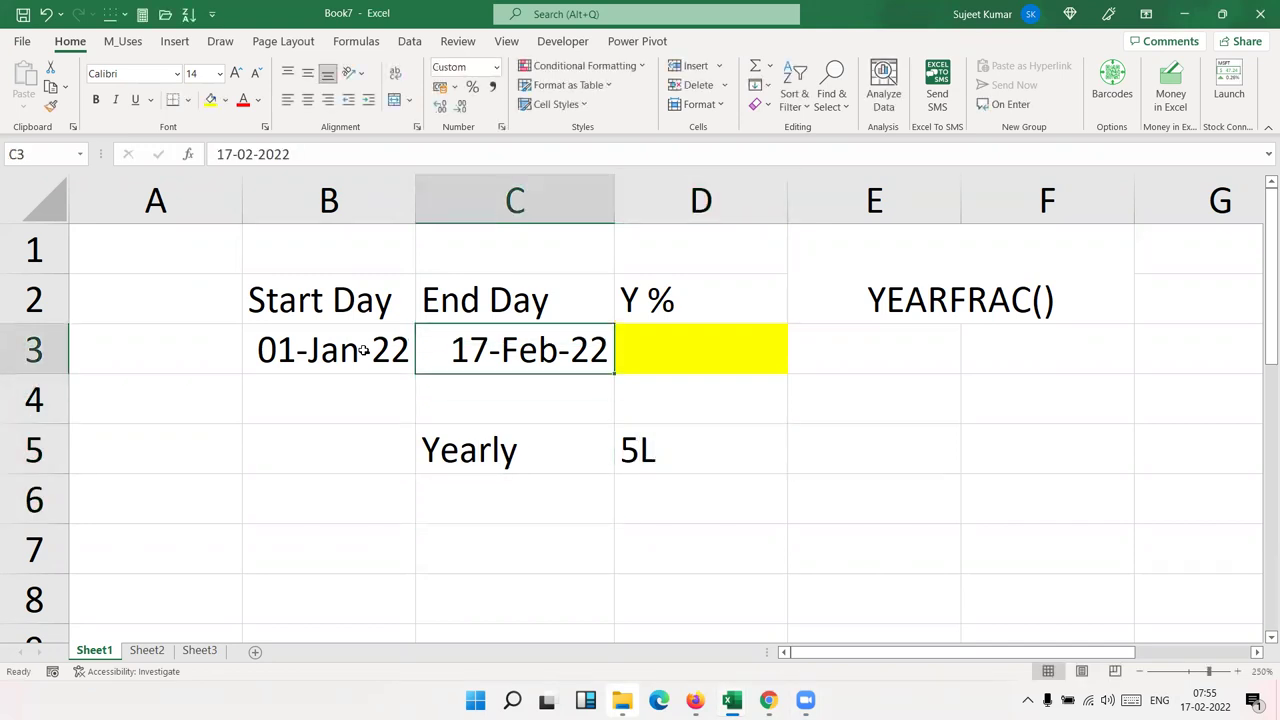
key("Left")
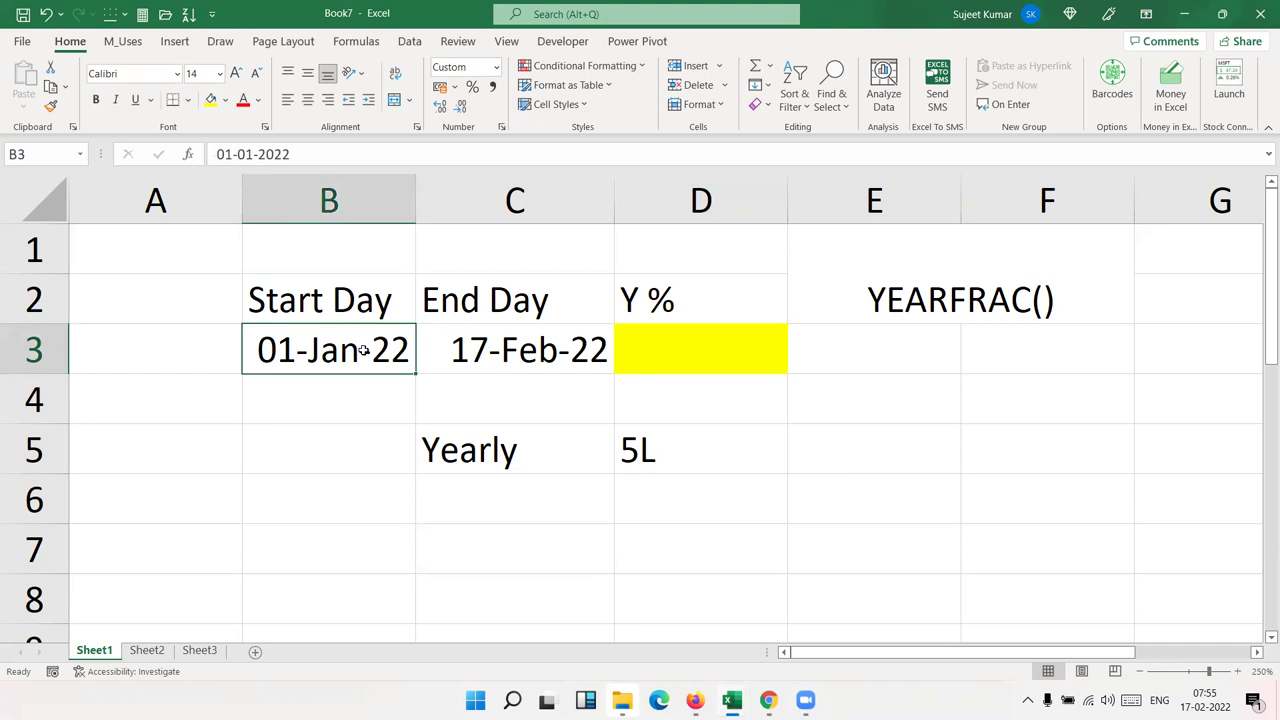
key("Right")
key("Right")
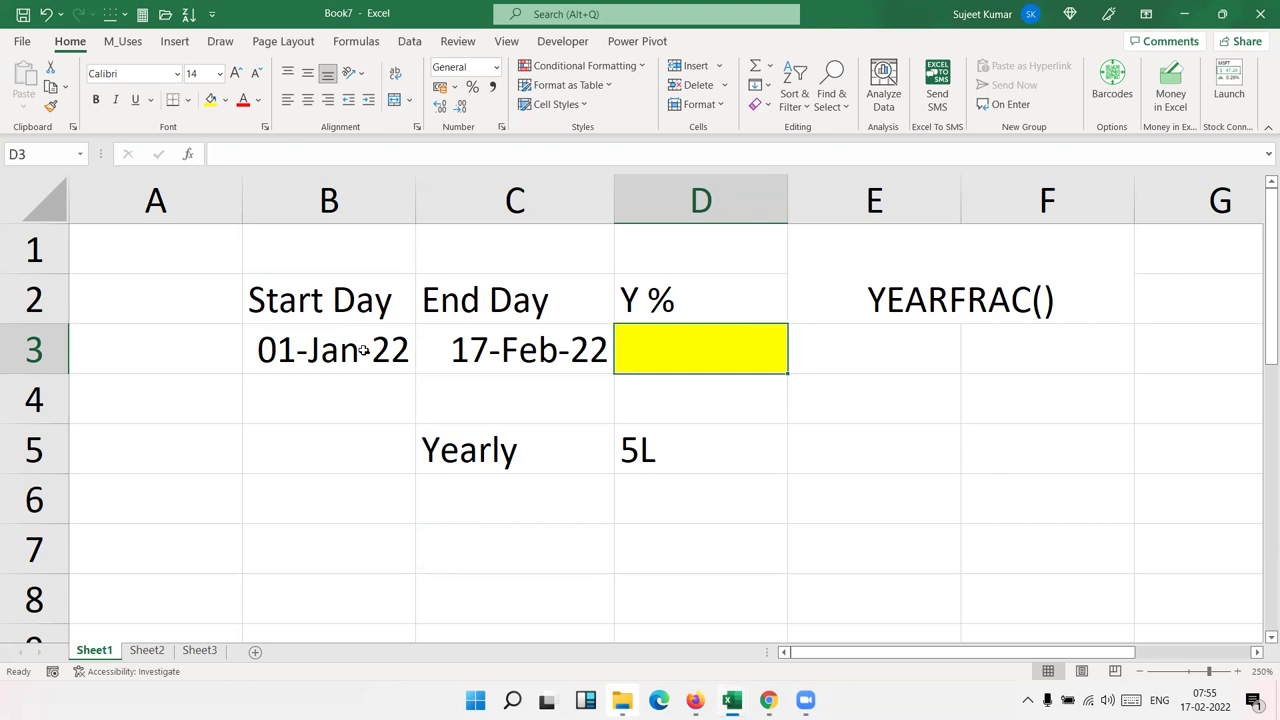
key("Left")
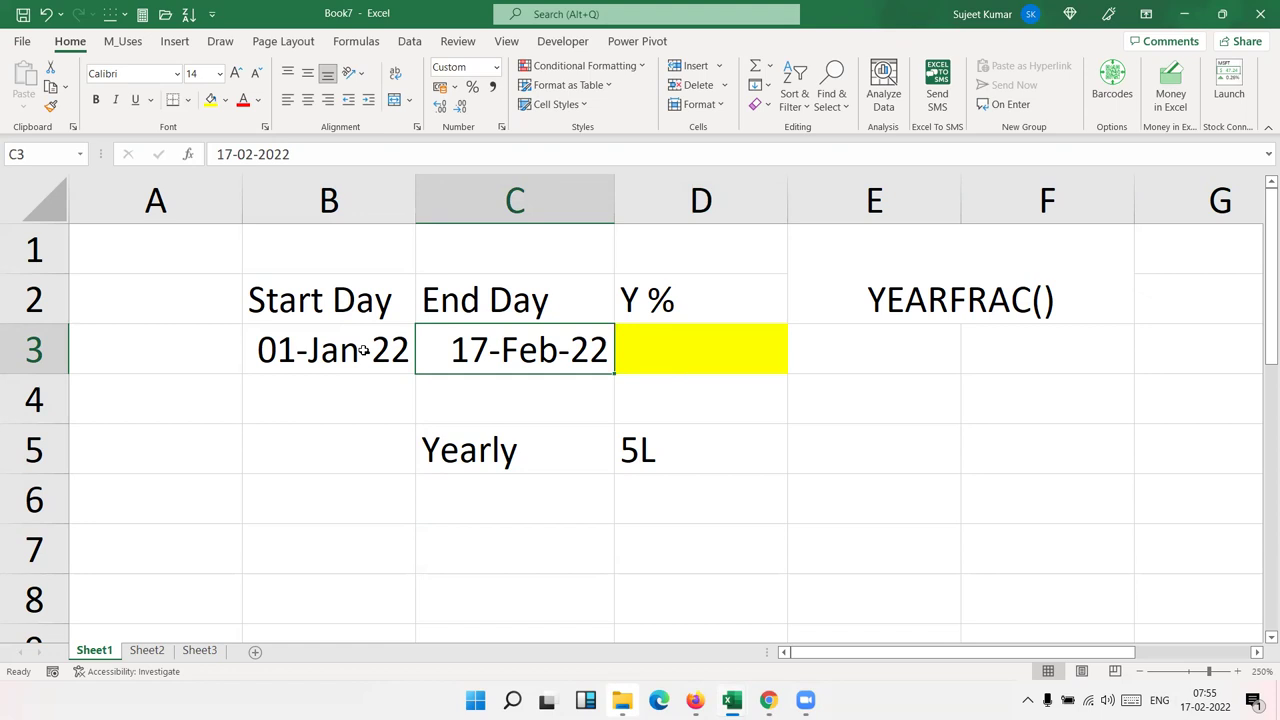
key("Right")
key("Right")
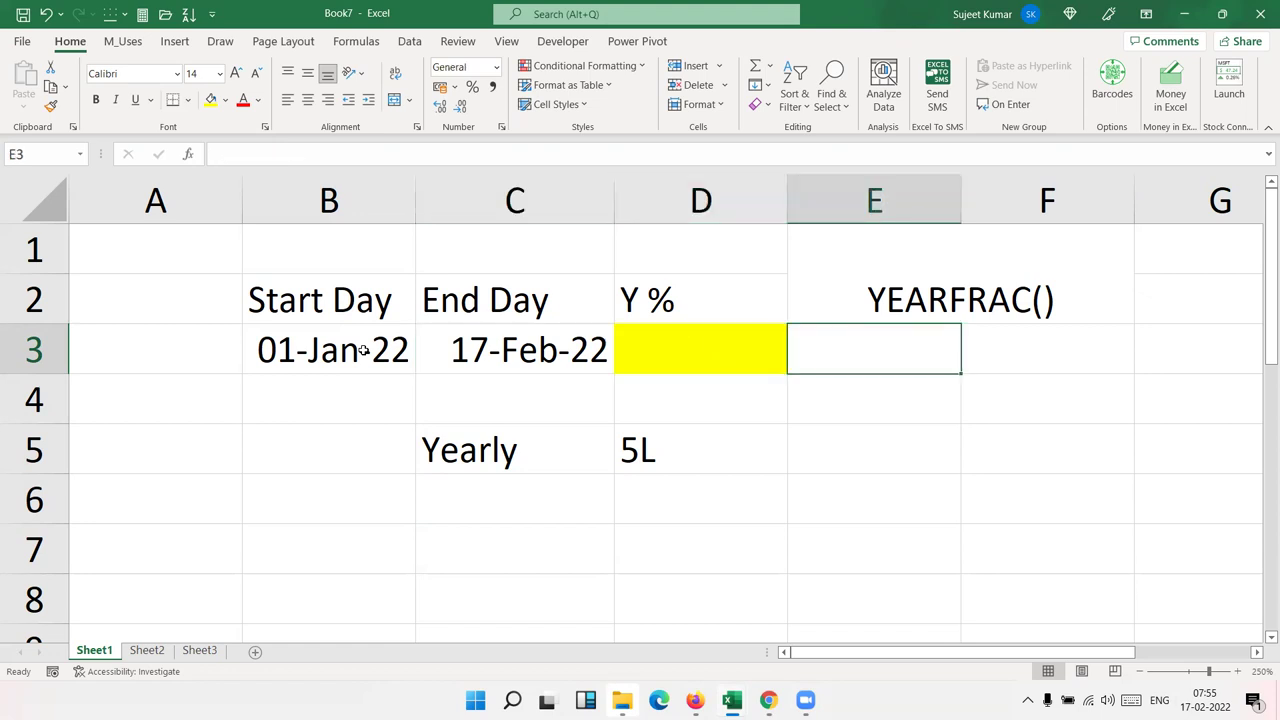
key("Up")
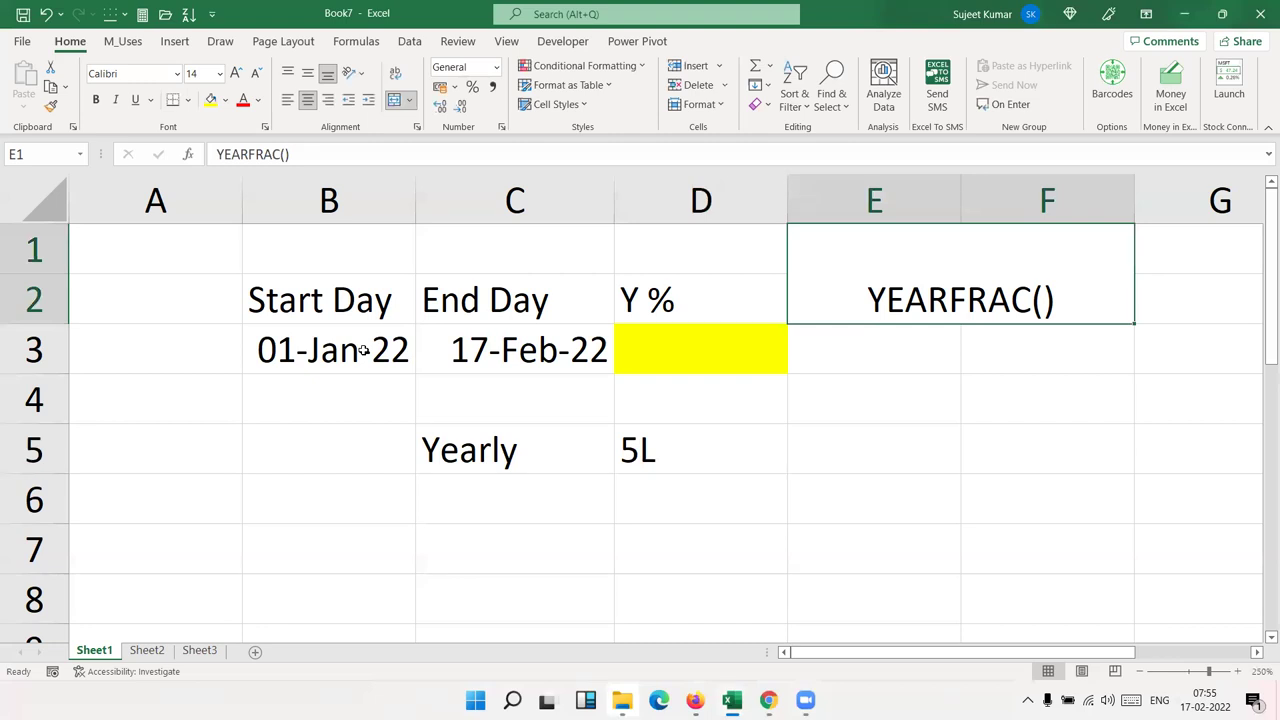
key("Down")
key("Left")
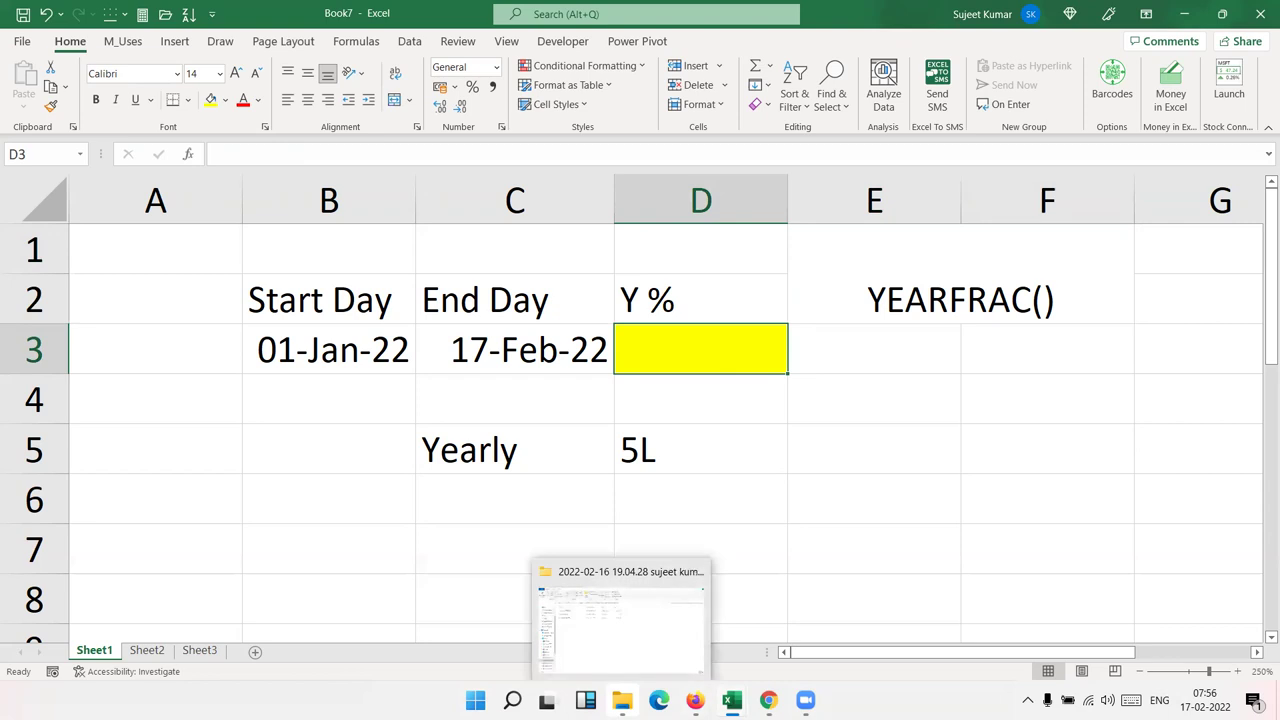
Load the EXCEL MIS TRAINING Google Play page in a new Chrome tab and select its title.
mouse_move(768, 700)
left_click(745, 566)
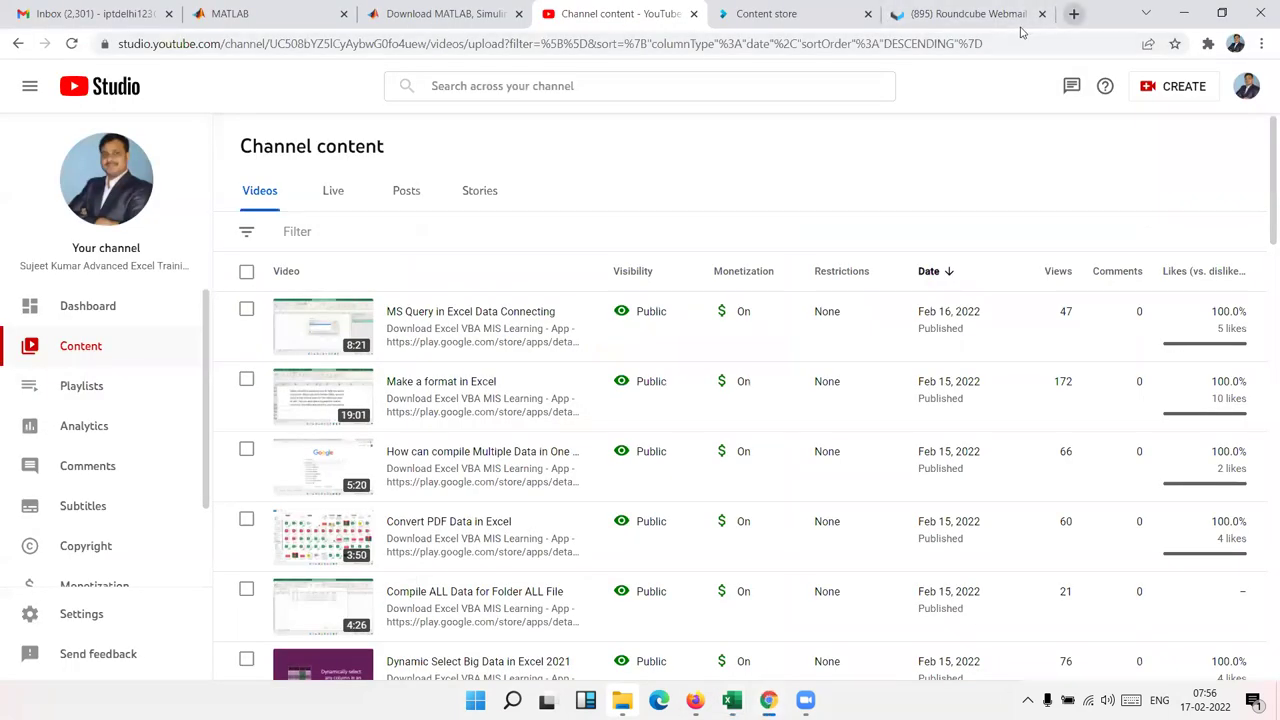
key("ctrl+t")
type("pkl")
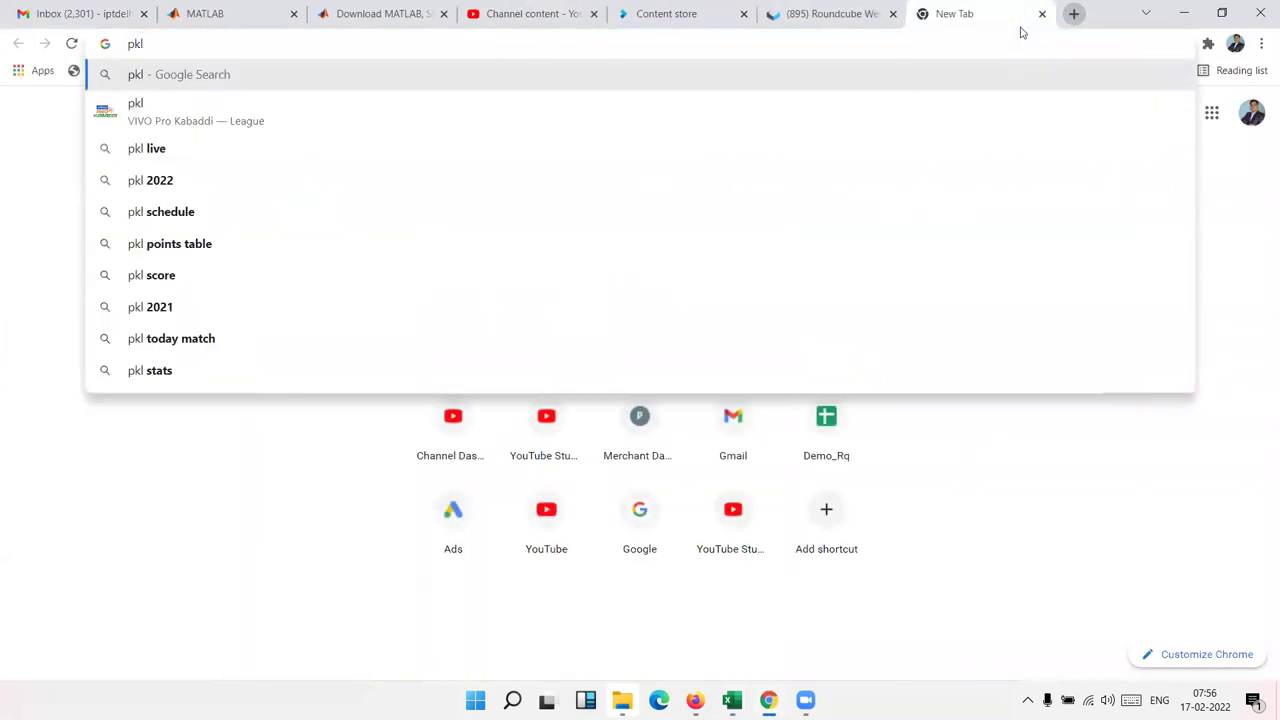
key("BackSpace")
key("BackSpace")
type("l")
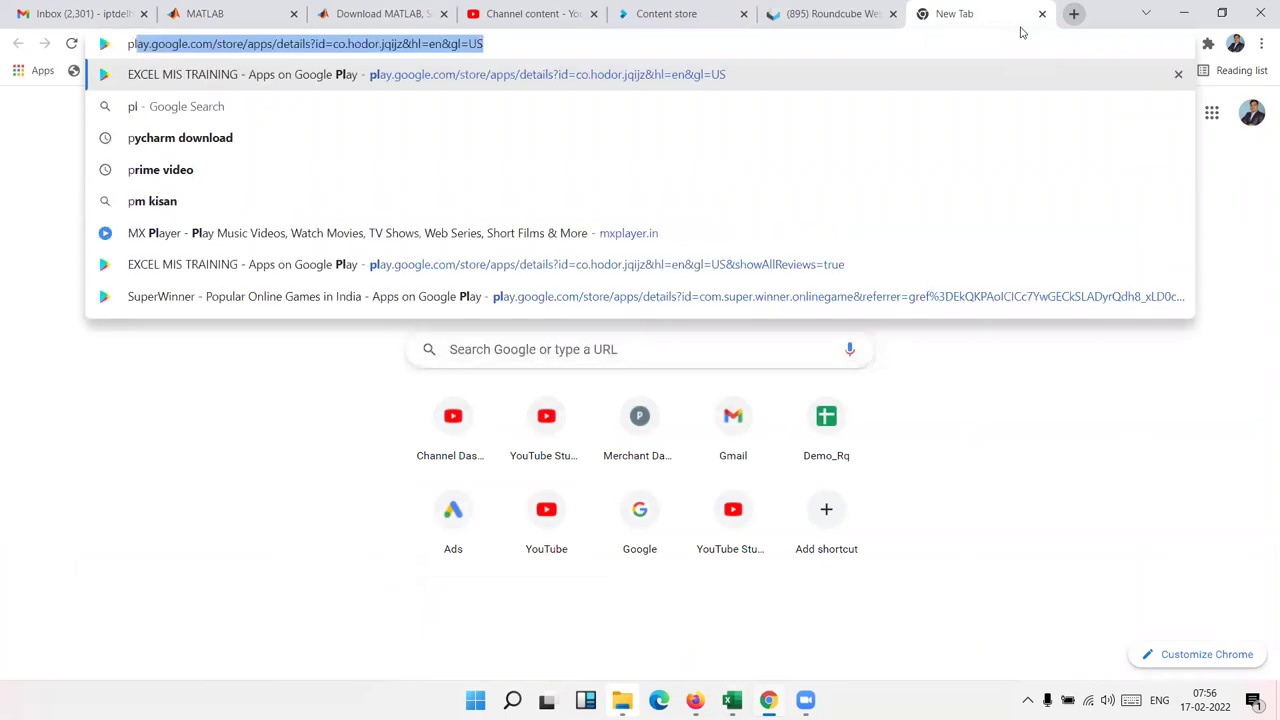
key("Return")
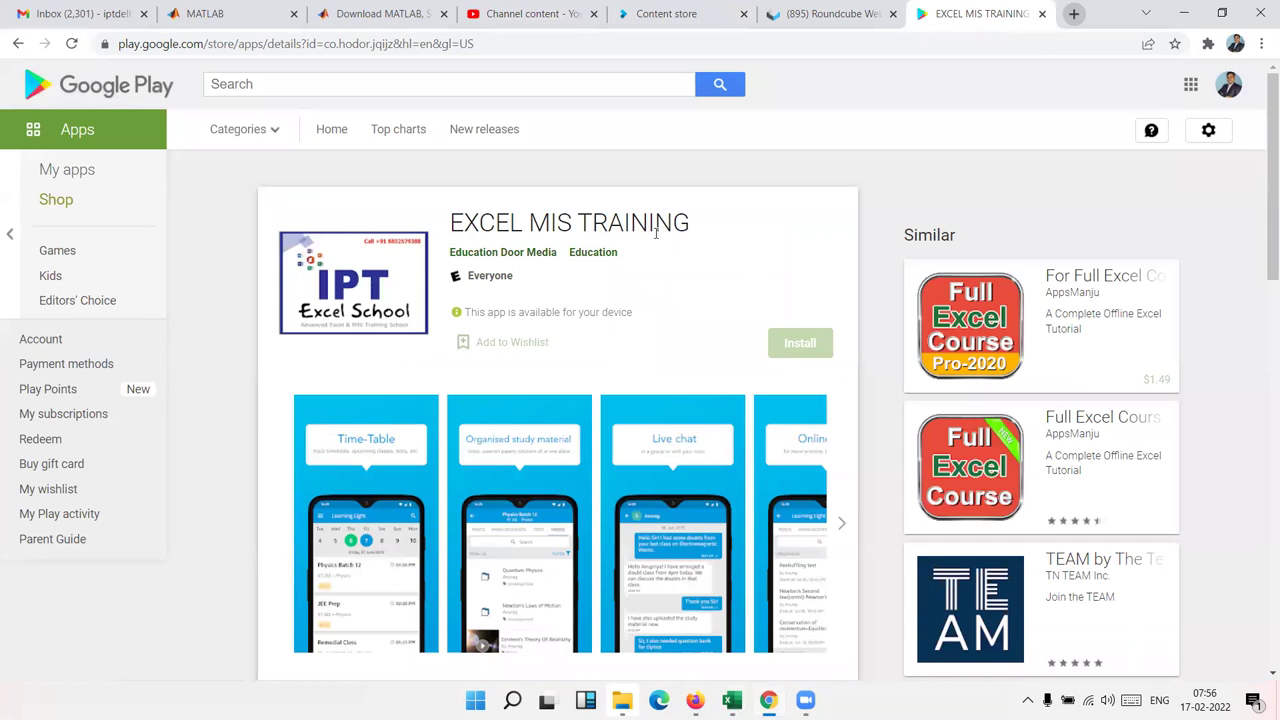
triple_click(657, 230)
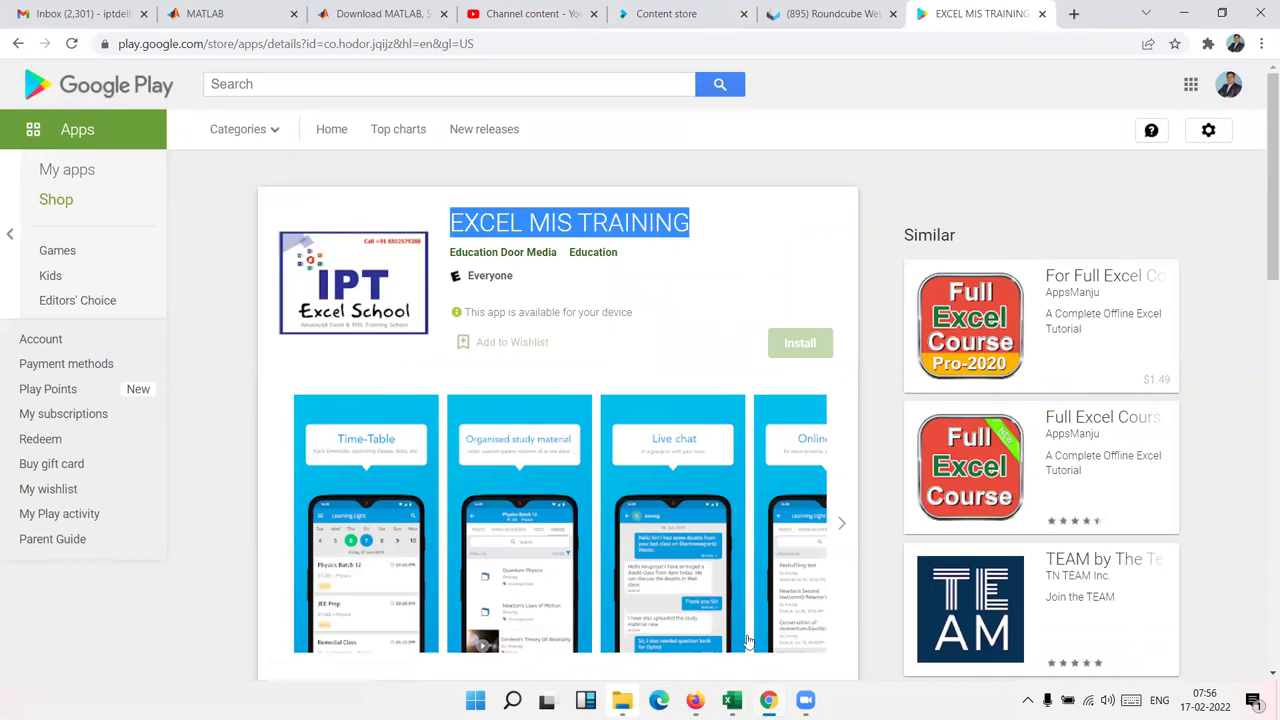
mouse_move(732, 700)
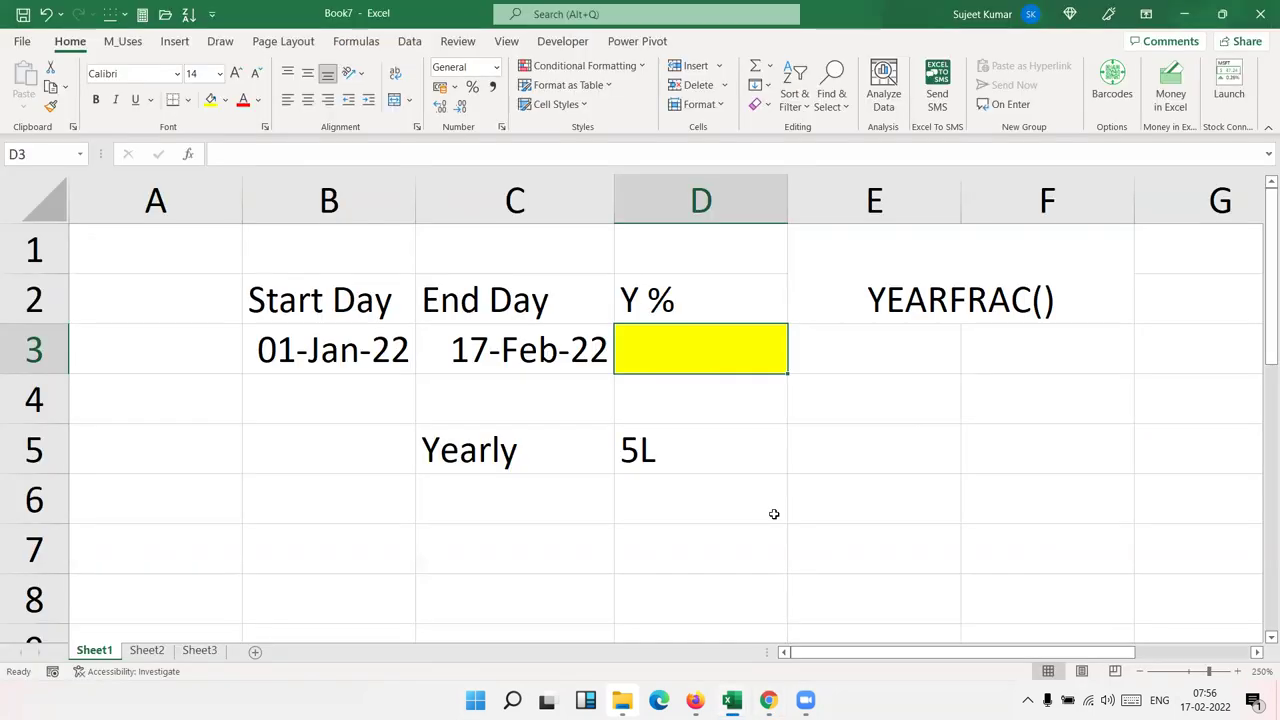
Start a YEARFRAC formula in D3 using B3 as the start date and C3 as the end date.
type("=yea")
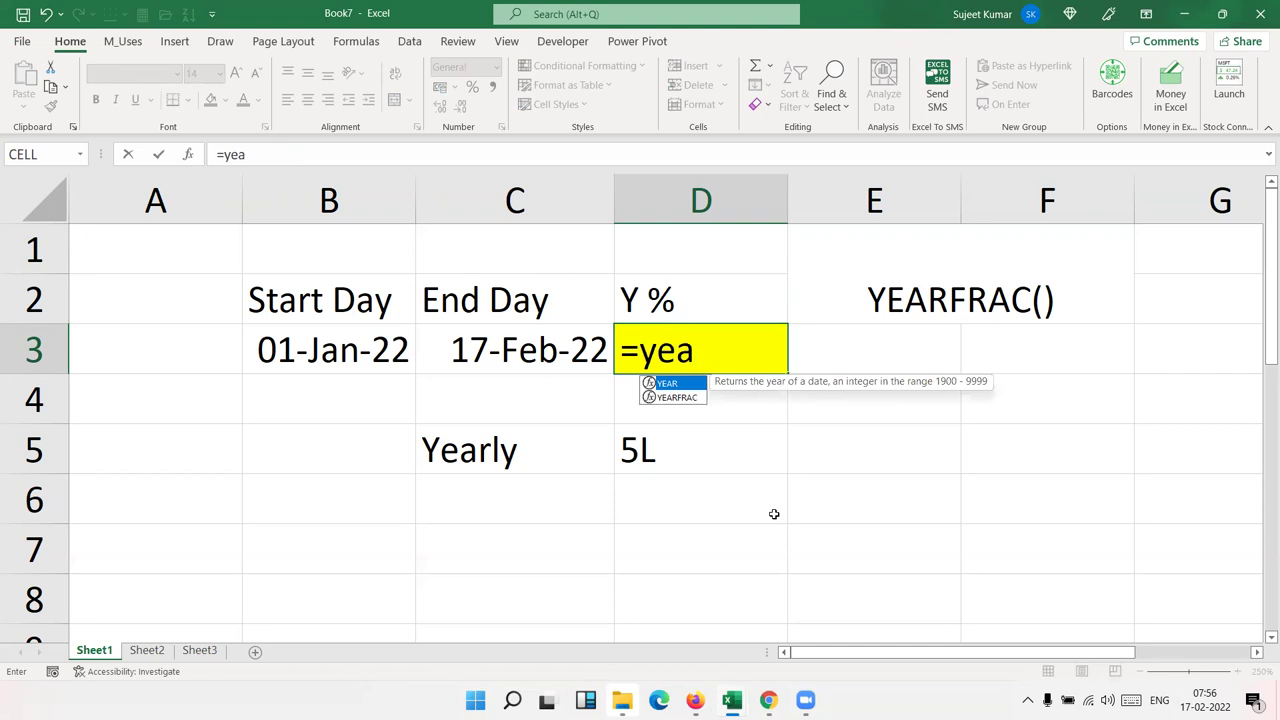
key("Down")
key("Tab")
left_click(360, 352)
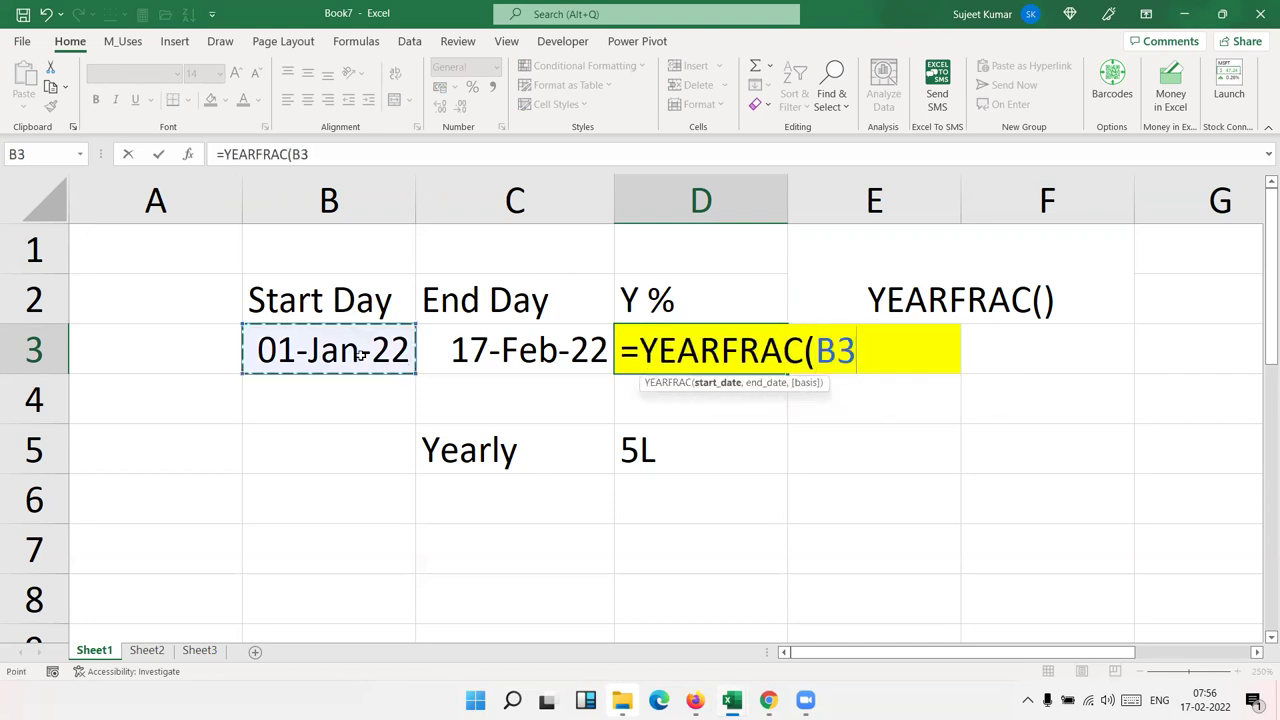
type(",")
left_click(483, 344)
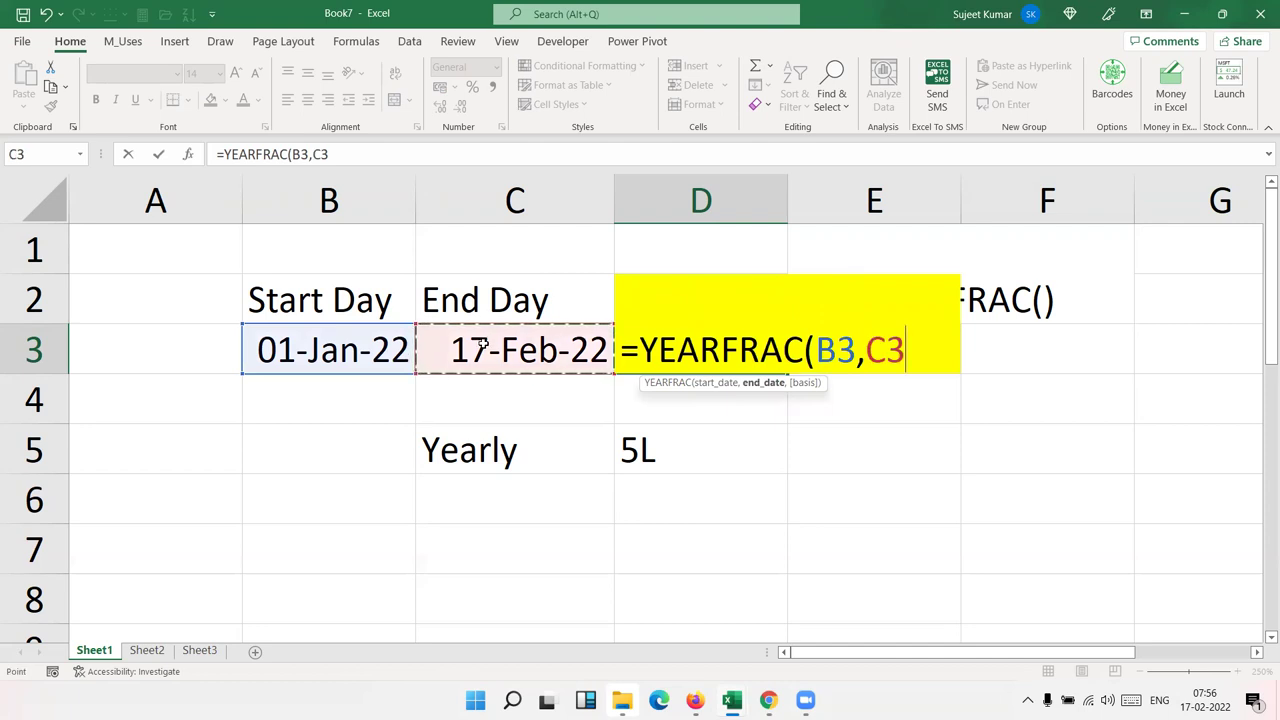
type(",")
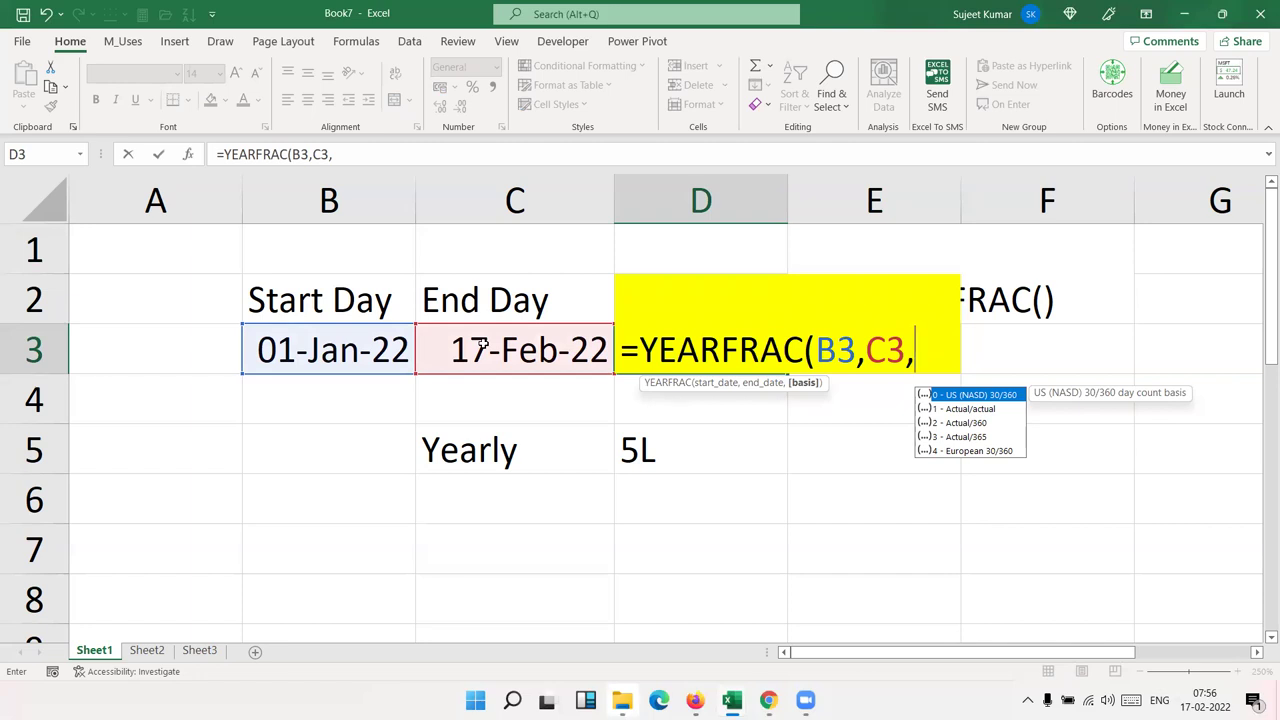
Leave out the day-count basis and finish the formula as =YEARFRAC(B3,C3), returning 0.127778.
key("Down")
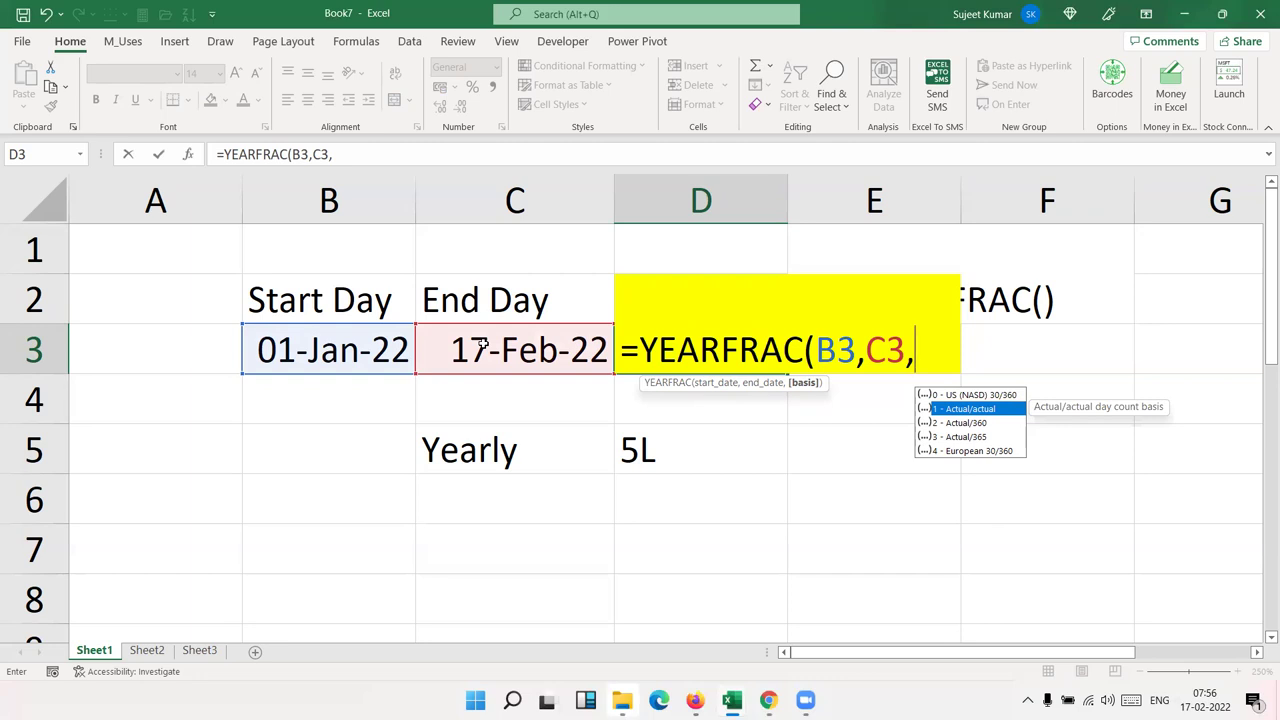
key("Down")
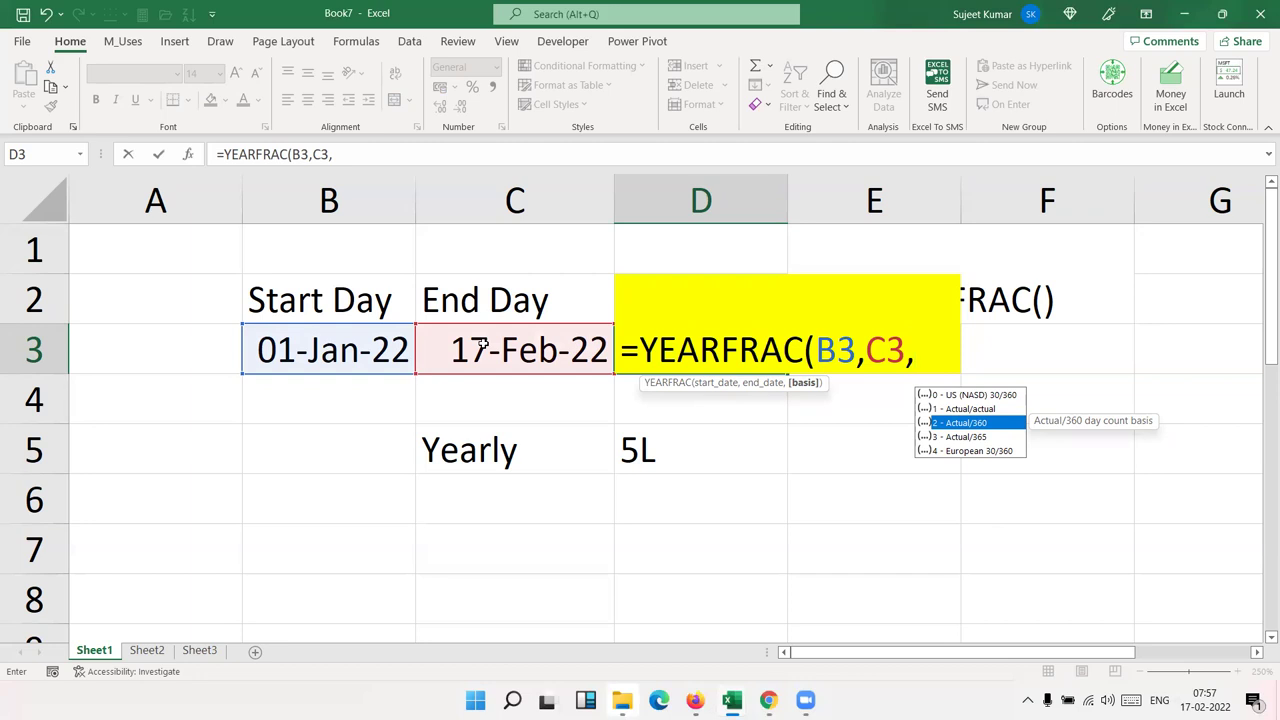
key("Down")
key("Down")
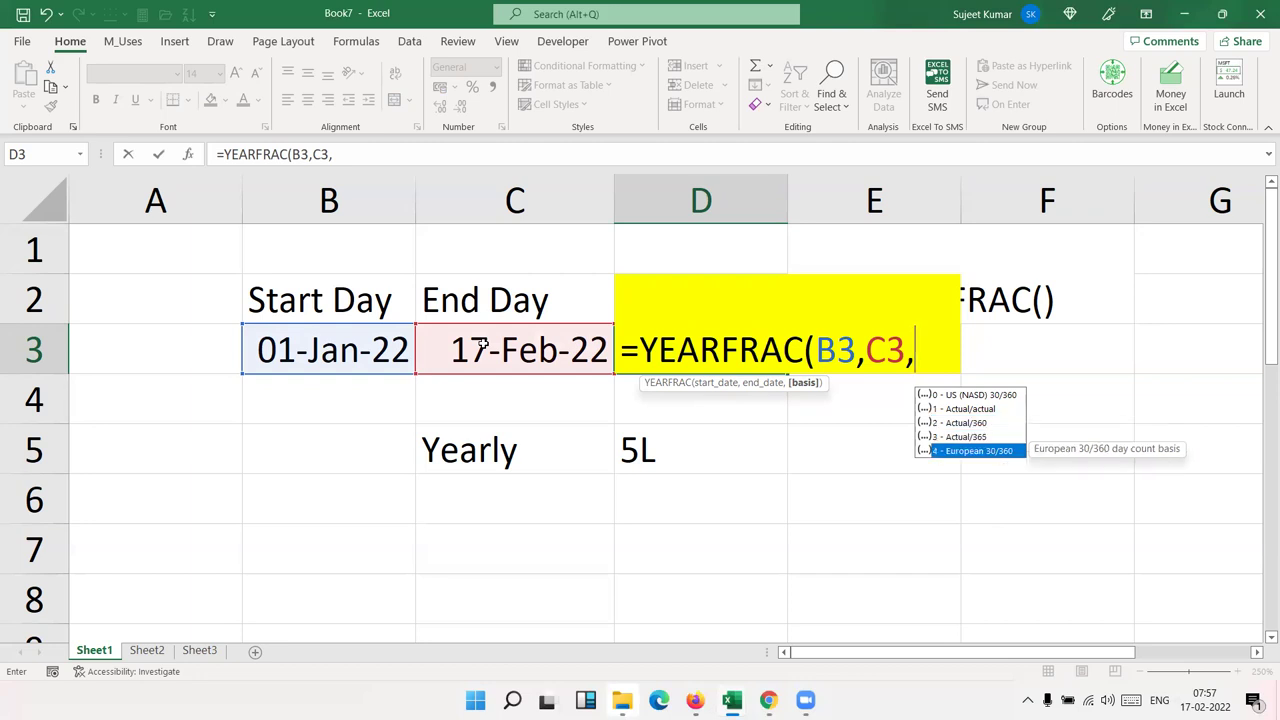
key("Up")
key("Up")
key("Up")
key("Up")
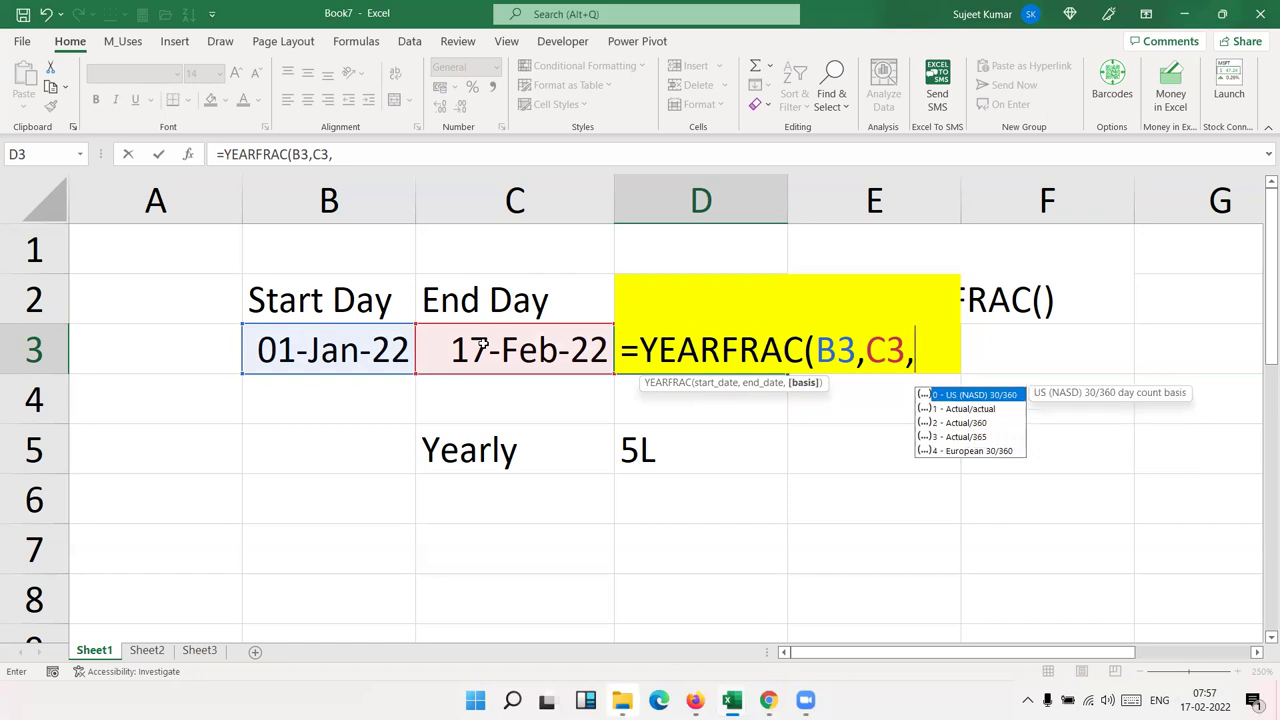
key("BackSpace")
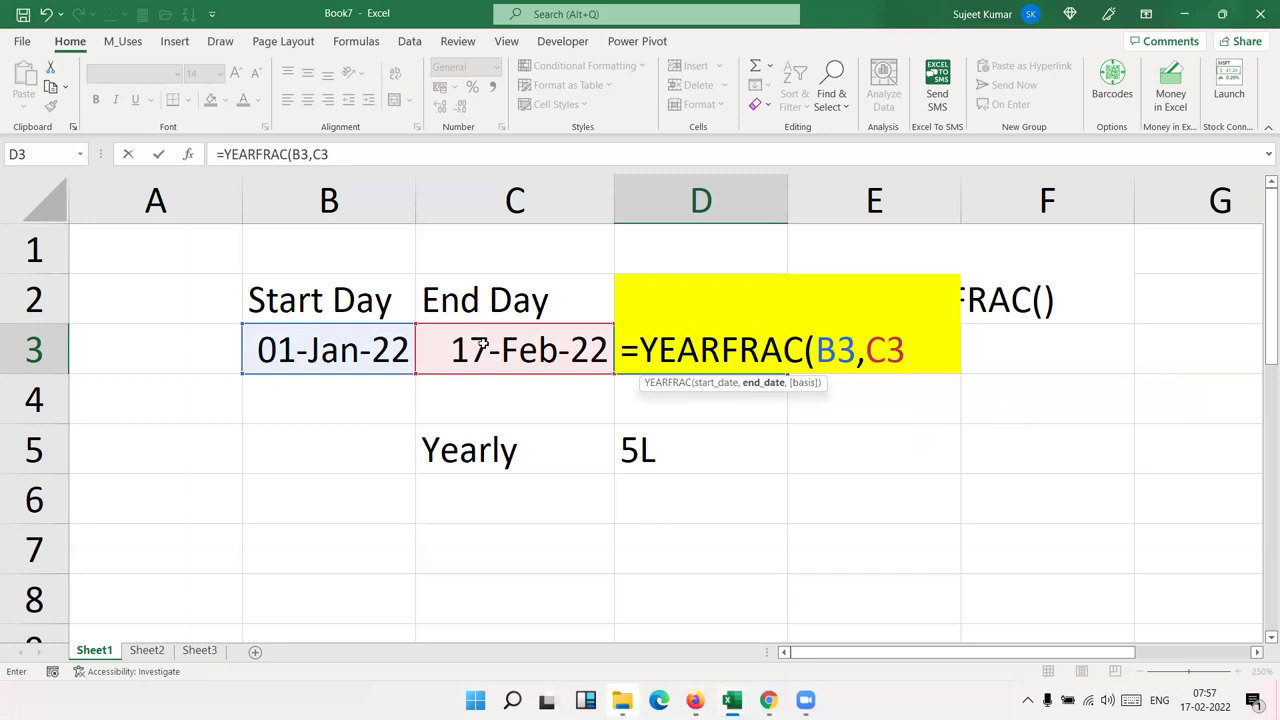
type(")")
key("Return")
key("Up")
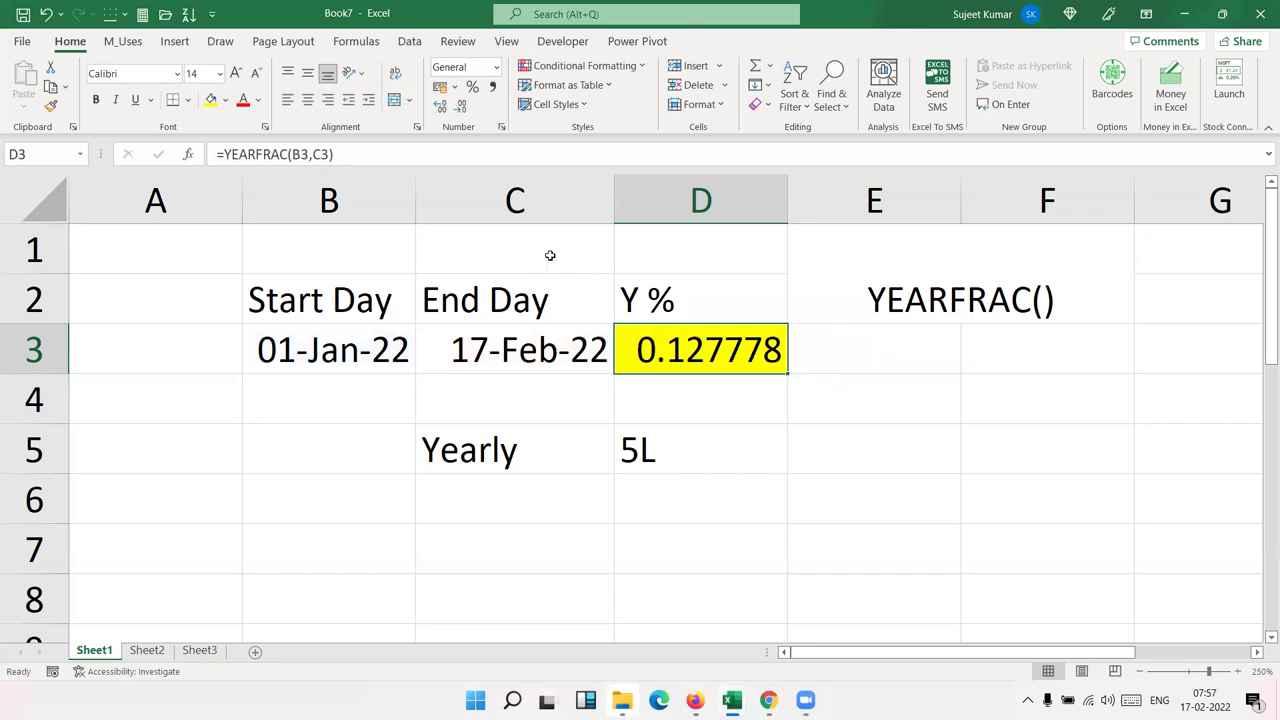
Apply Percent Style to D3 and add two decimal places so it reads 12.78%.
left_click(474, 88)
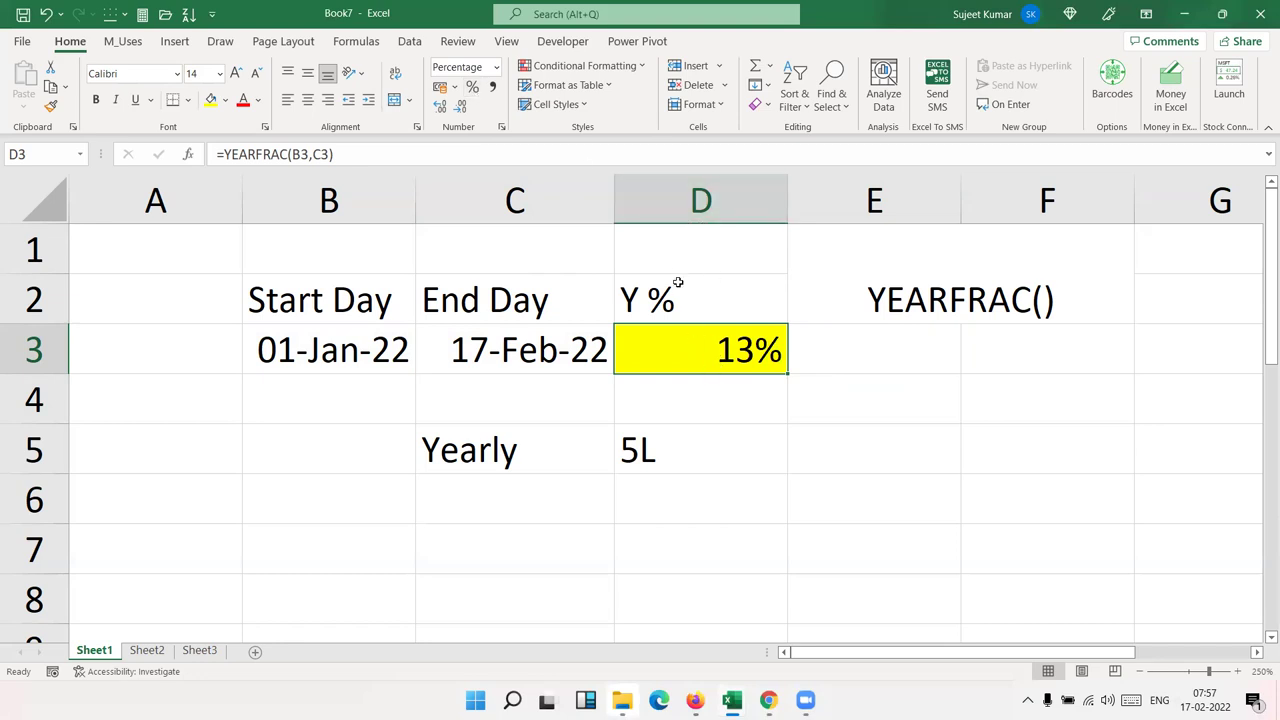
left_click(446, 112)
left_click(446, 111)
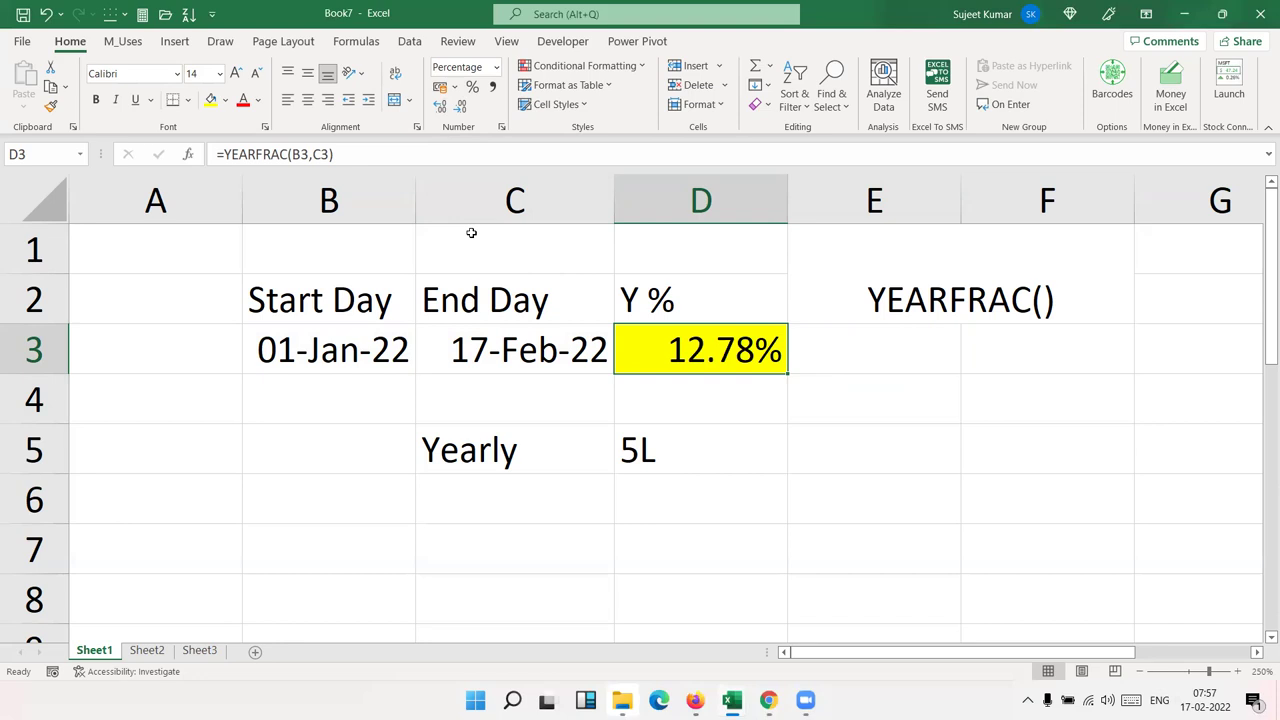
key("Down")
key("Down")
key("Down")
key("Up")
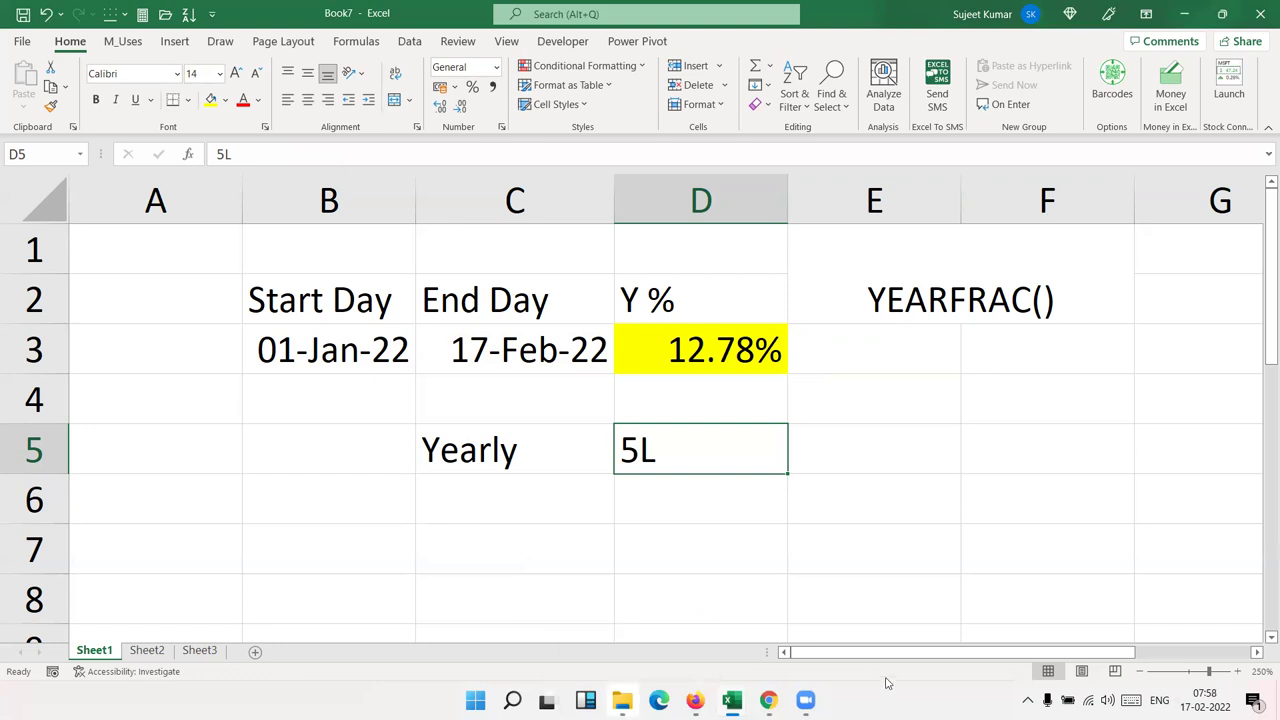
left_click(919, 458)
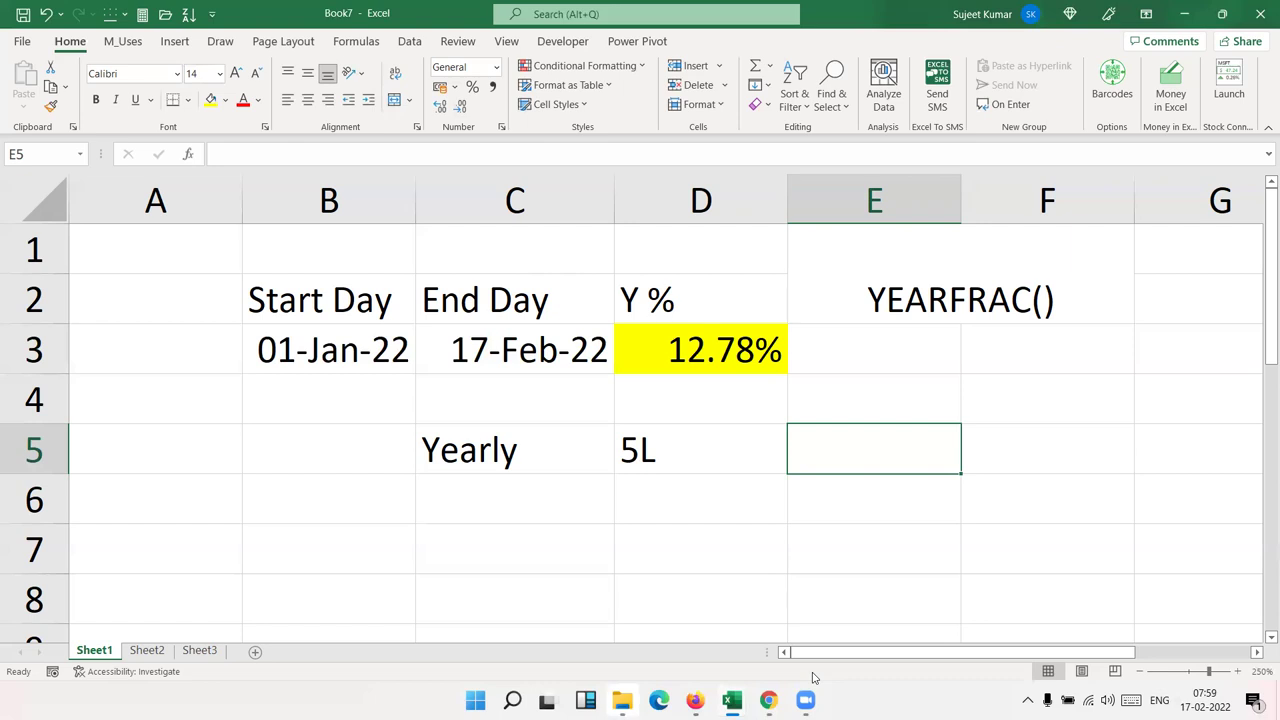
Restore and then minimize the Book7 Excel window with Win+Down to reveal the desktop.
key("super+Down")
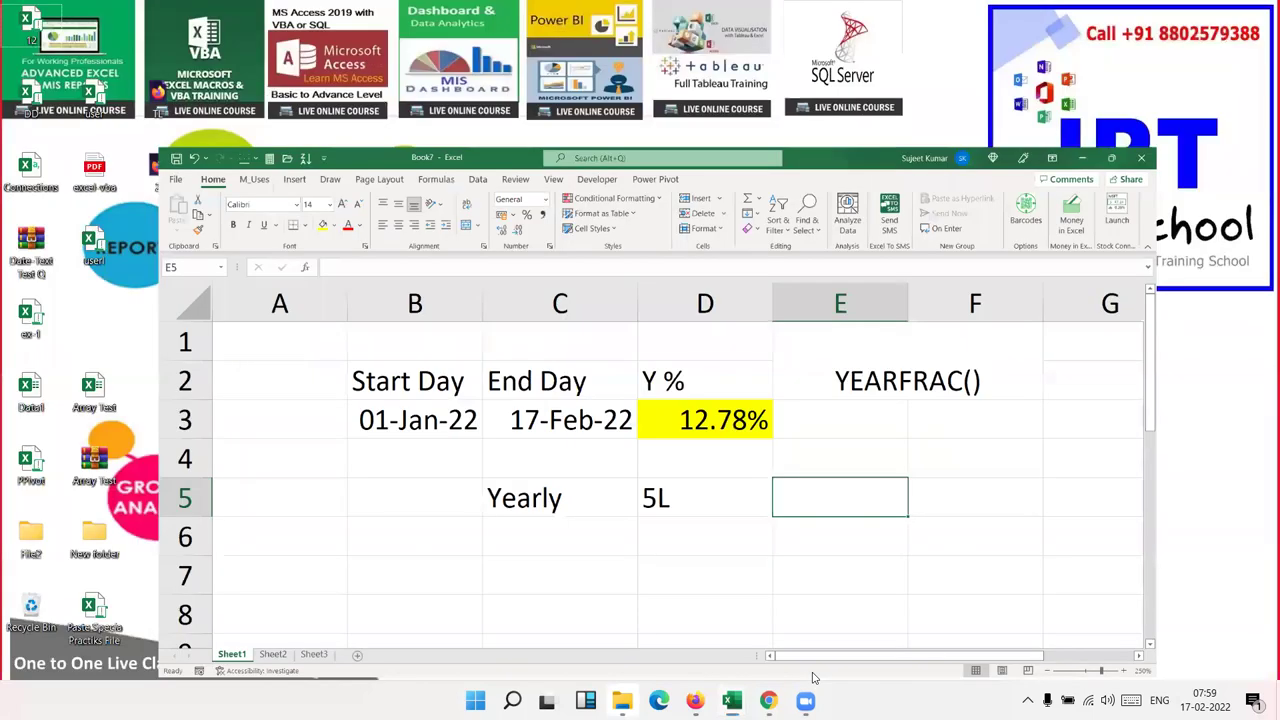
key("super+Down")
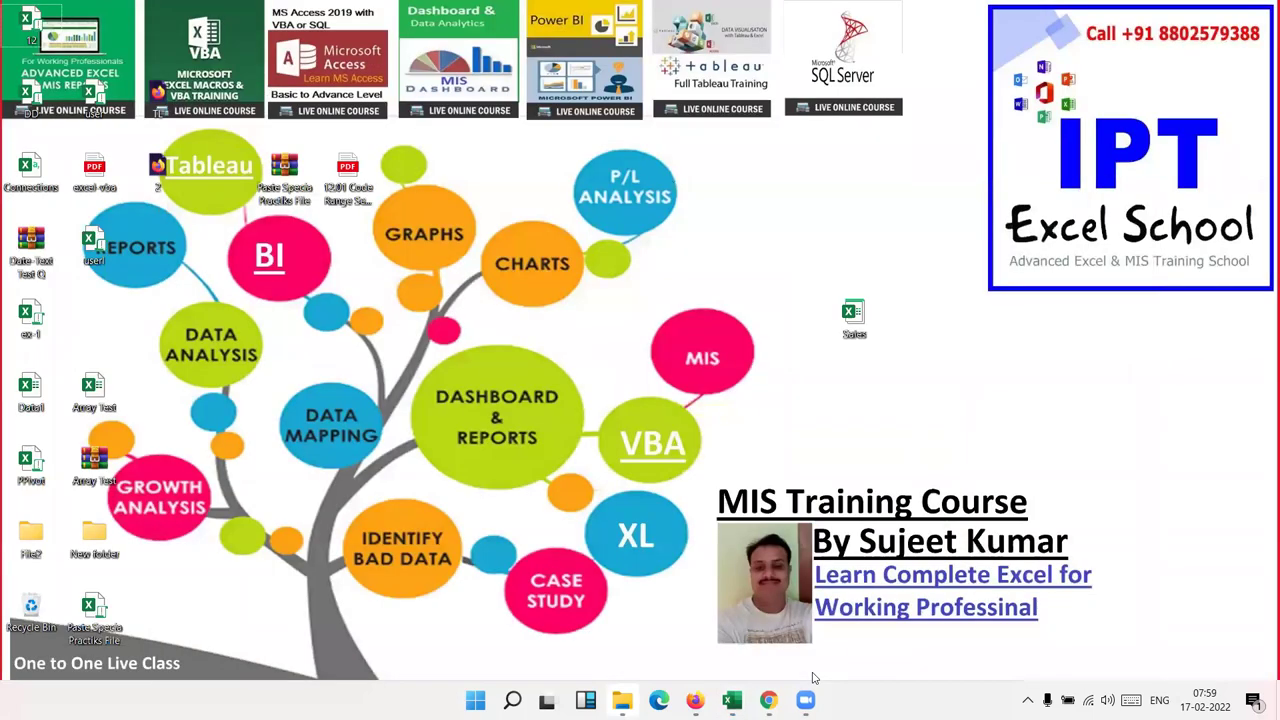